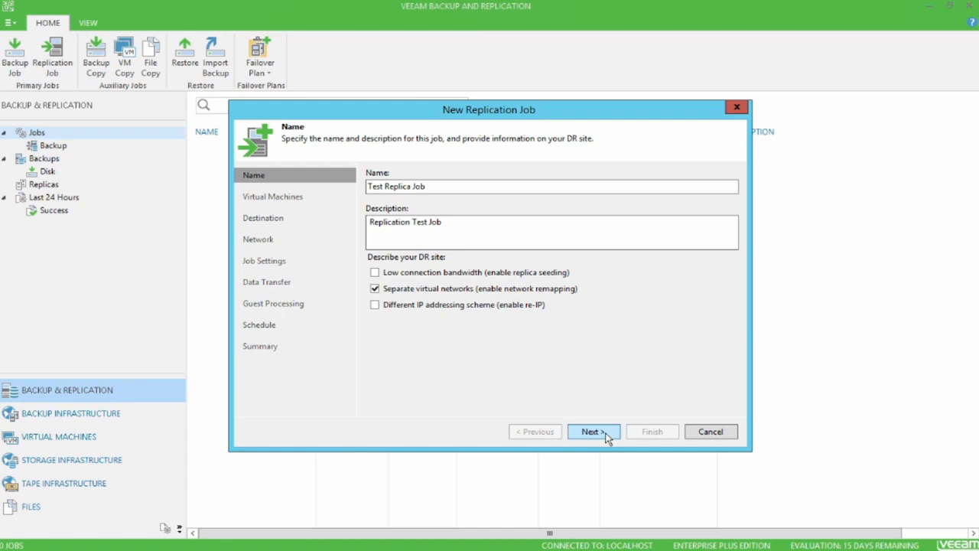
# Browse the Cloud Services Cluster inventory to the Test VMs pool and select Test Ubuntu and Test Windows for replication
pyautogui.click(606, 433)
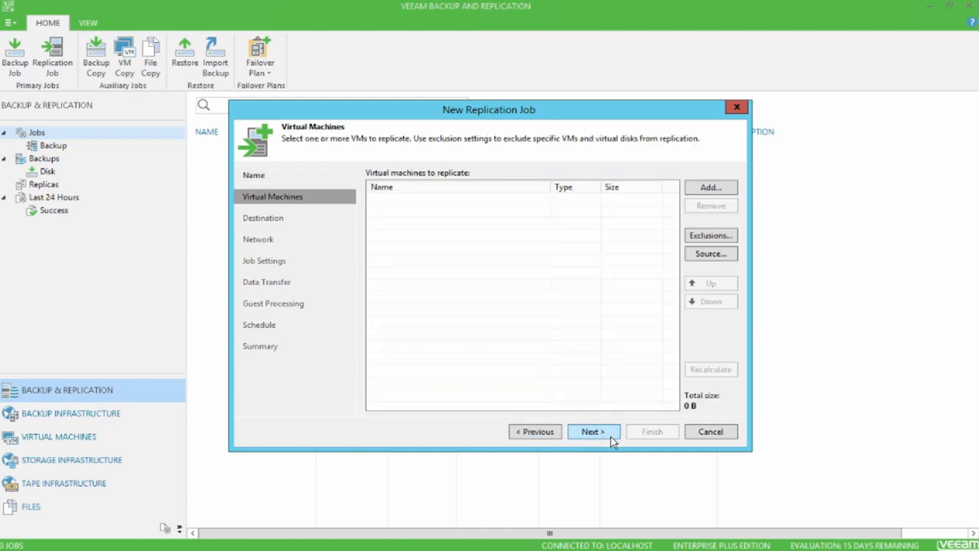
pyautogui.click(711, 187)
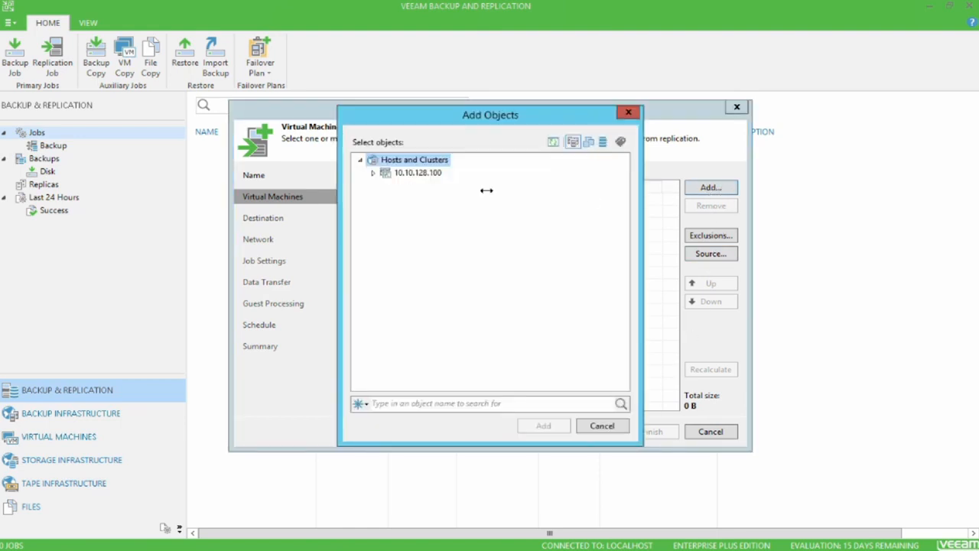
pyautogui.click(372, 172)
pyautogui.click(386, 186)
pyautogui.click(399, 199)
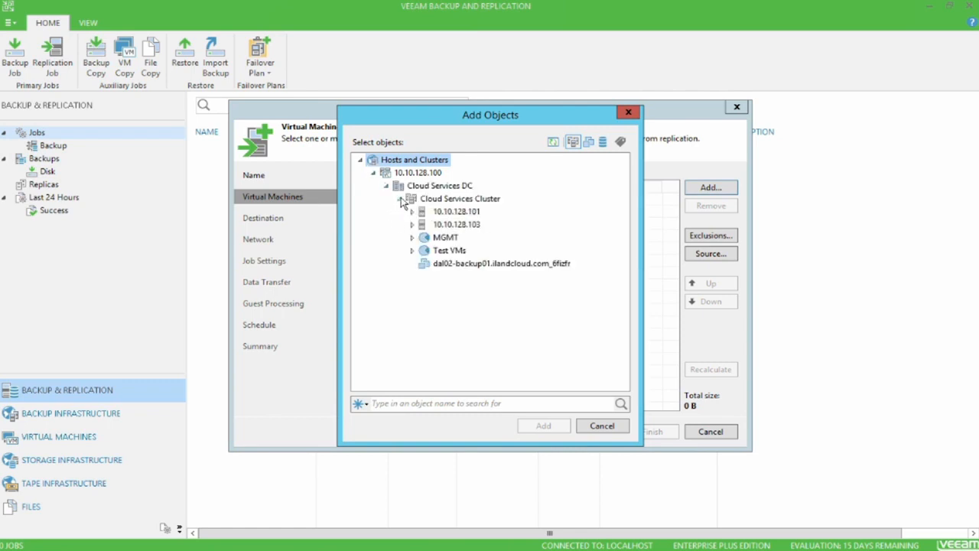
pyautogui.click(412, 251)
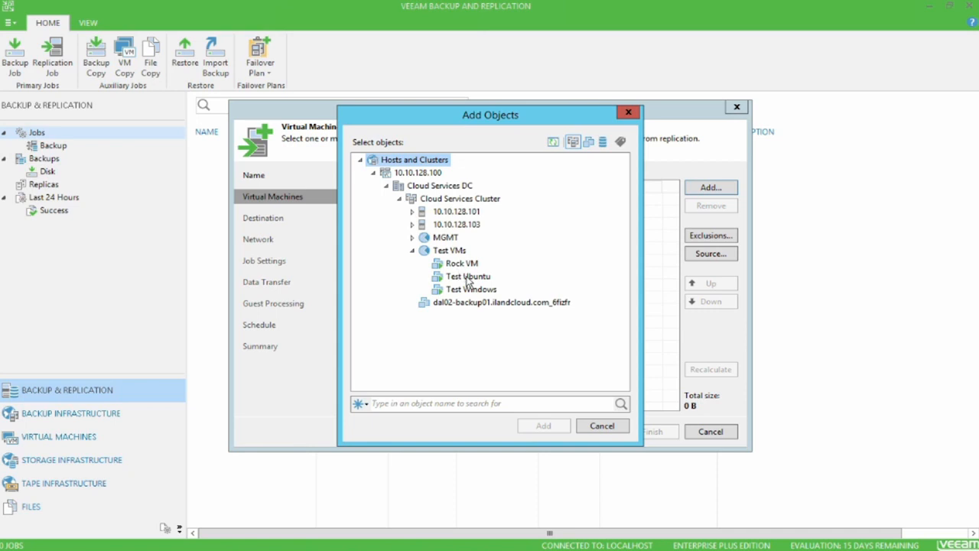
pyautogui.click(468, 277)
pyautogui.keyDown('ctrl'); pyautogui.click(470, 290); pyautogui.keyUp('ctrl')
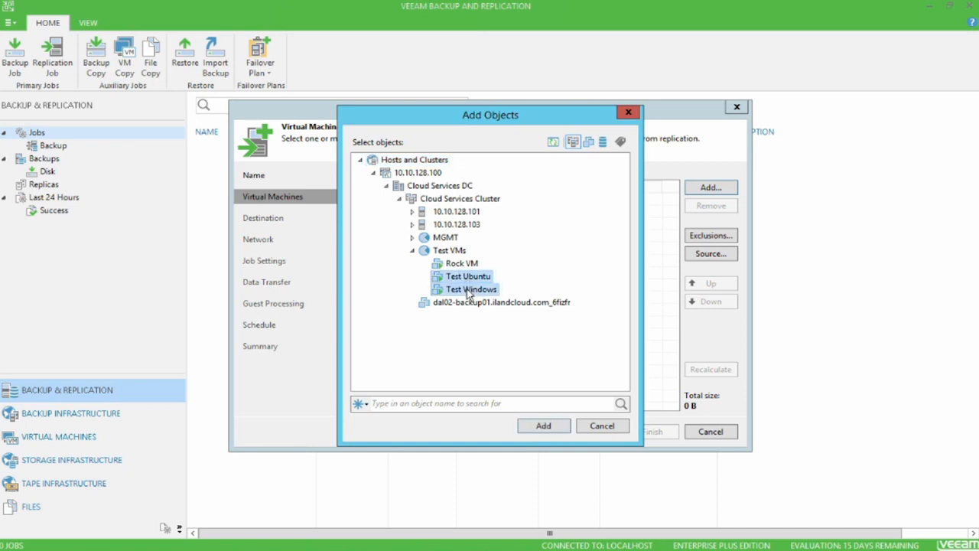
# Search the inventory for Rock, and close the search results to return to the full object tree
pyautogui.click(495, 403)
pyautogui.write('Rock')
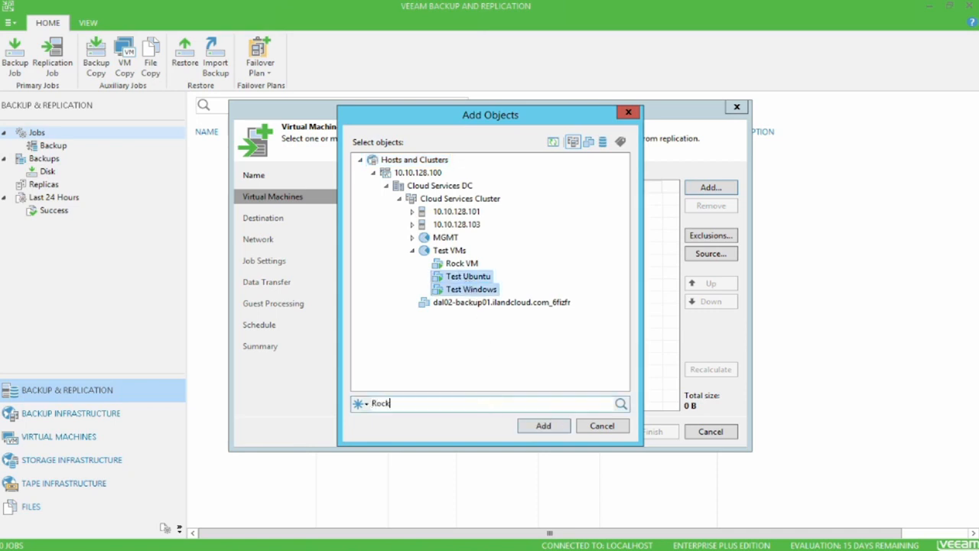
pyautogui.click(620, 404)
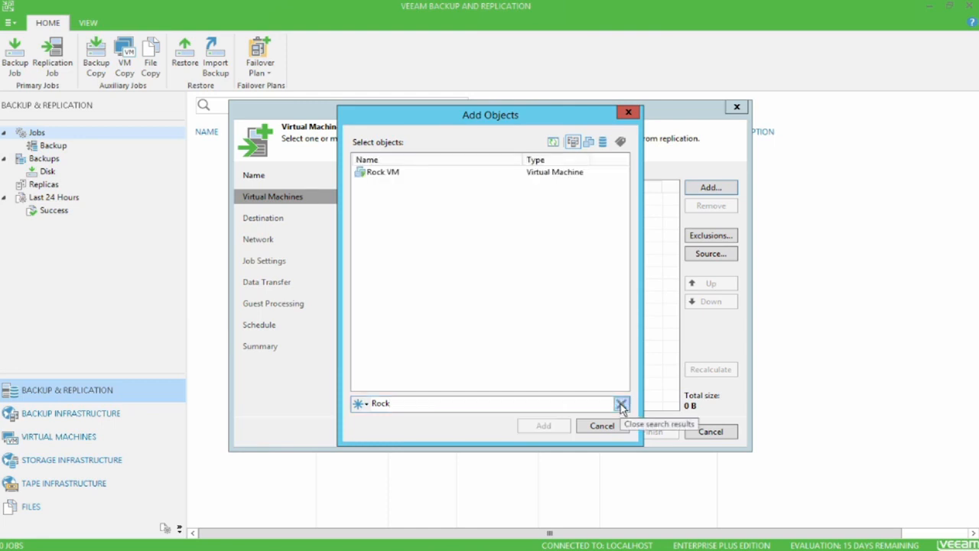
pyautogui.click(620, 404)
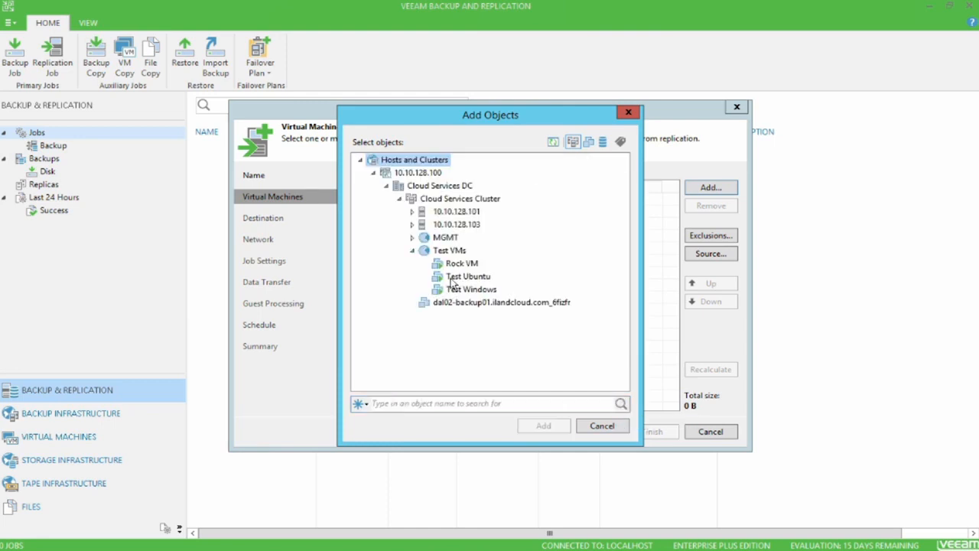
# Add Test Ubuntu and Test Windows to the replication job and proceed to the destination settings
pyautogui.click(451, 279)
pyautogui.keyDown('shift'); pyautogui.click(463, 289); pyautogui.keyUp('shift')
pyautogui.click(547, 426)
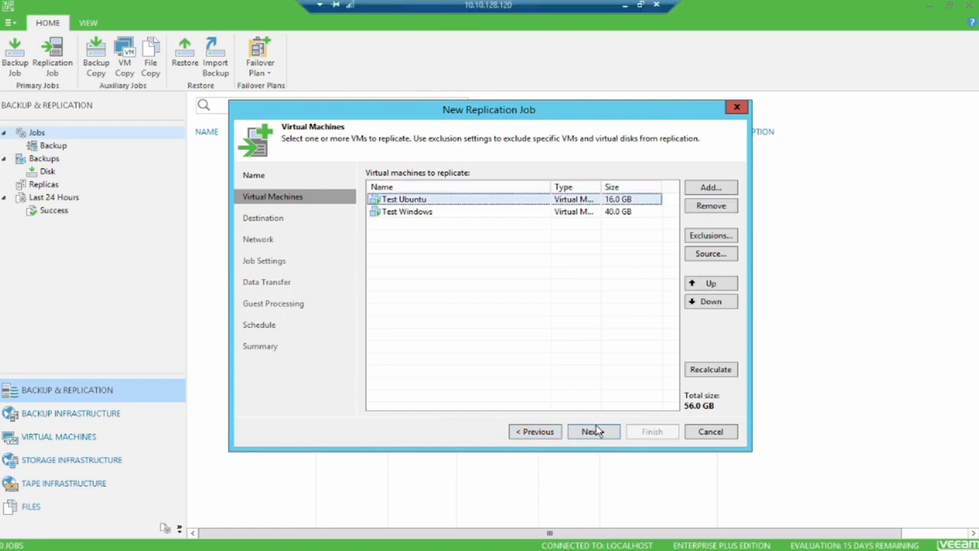
pyautogui.click(591, 431)
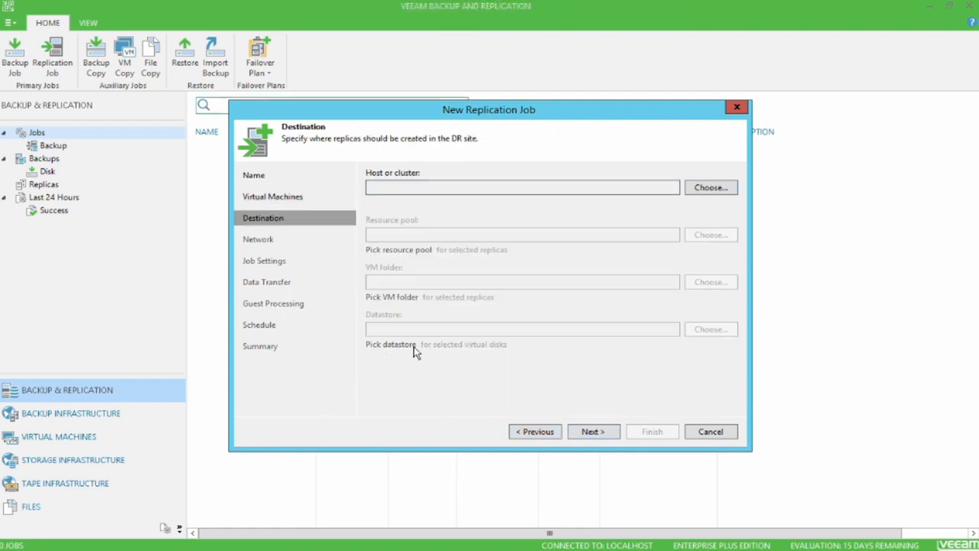
# Set the replica destination to the cloud host iland Cloud Service HW Plan and proceed to the network mapping
pyautogui.click(732, 191)
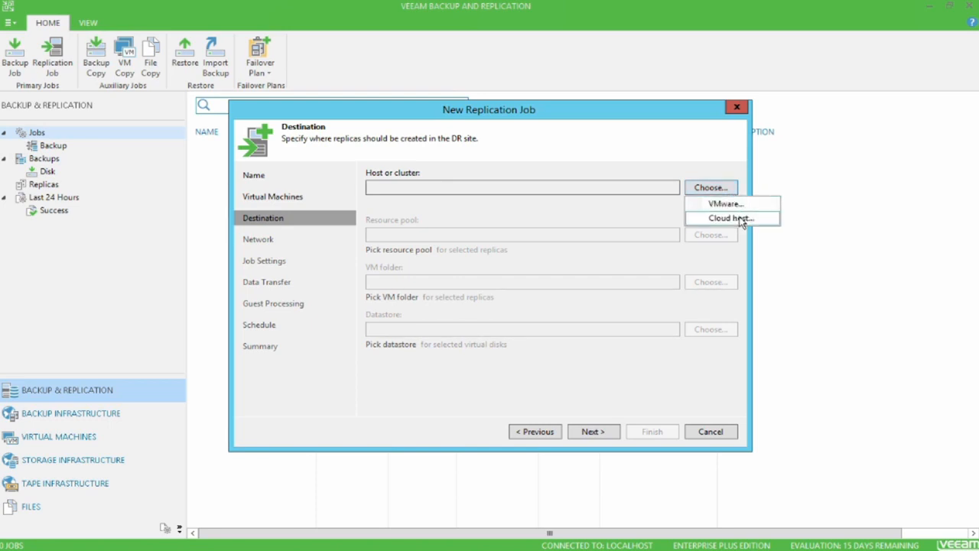
pyautogui.click(743, 221)
pyautogui.click(373, 171)
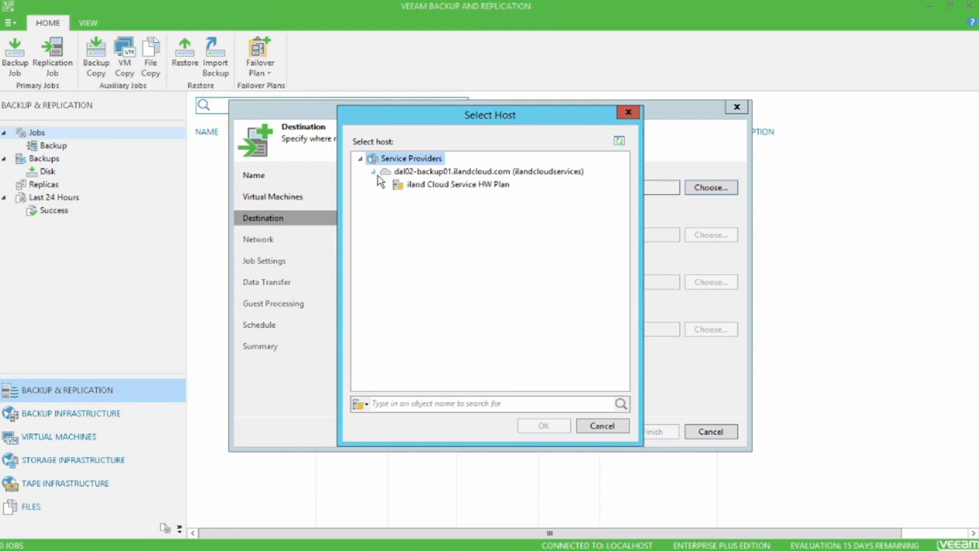
pyautogui.click(417, 186)
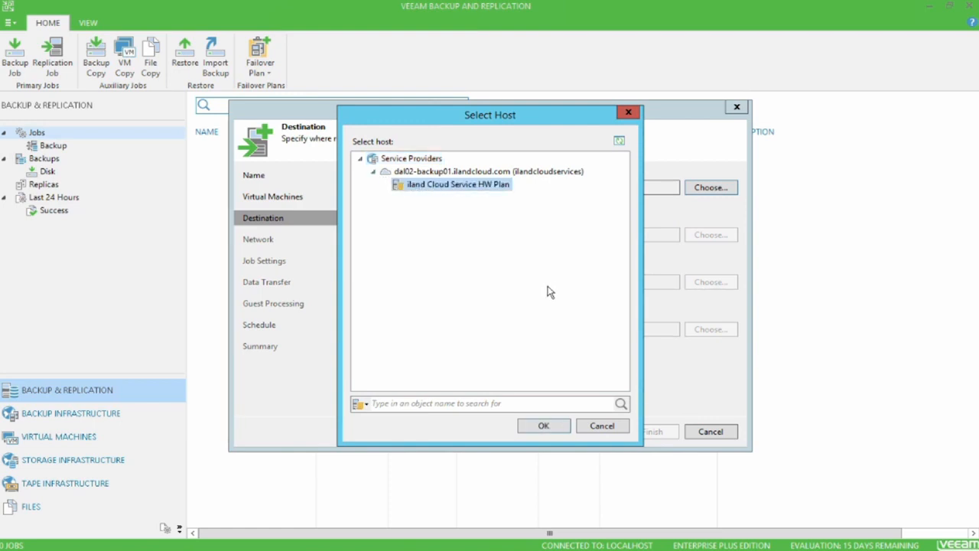
pyautogui.click(547, 426)
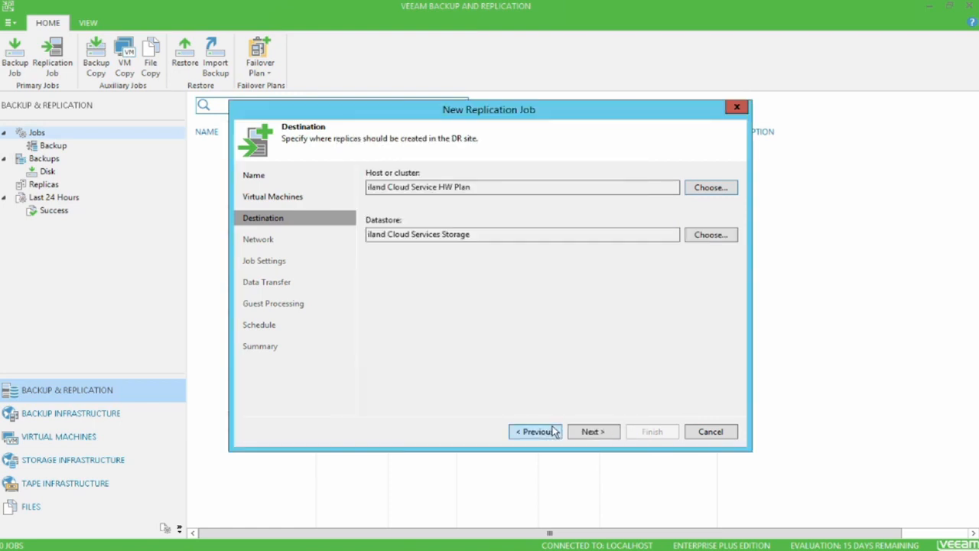
pyautogui.click(593, 431)
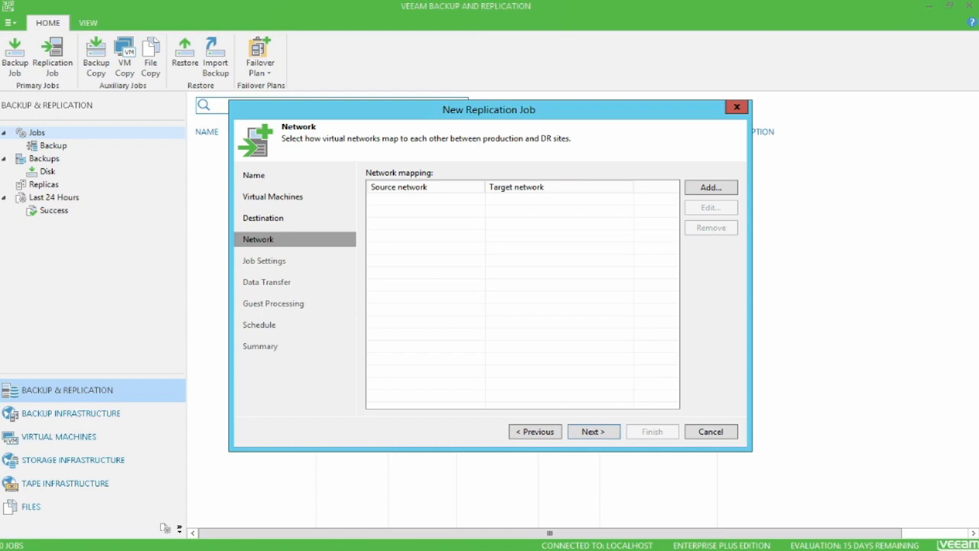
# Create a network mapping with VM Network on host 10.10.128.103 as the source network
pyautogui.click(732, 192)
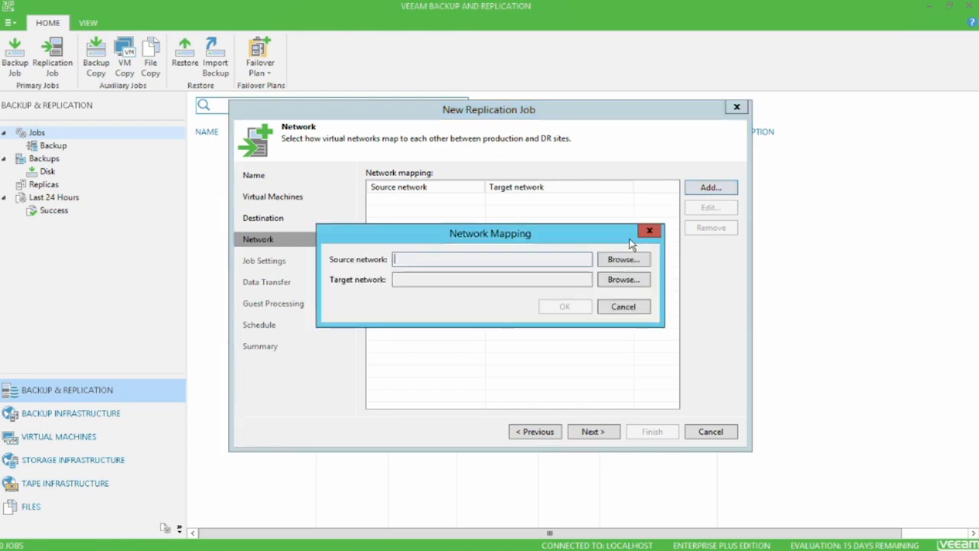
pyautogui.click(626, 260)
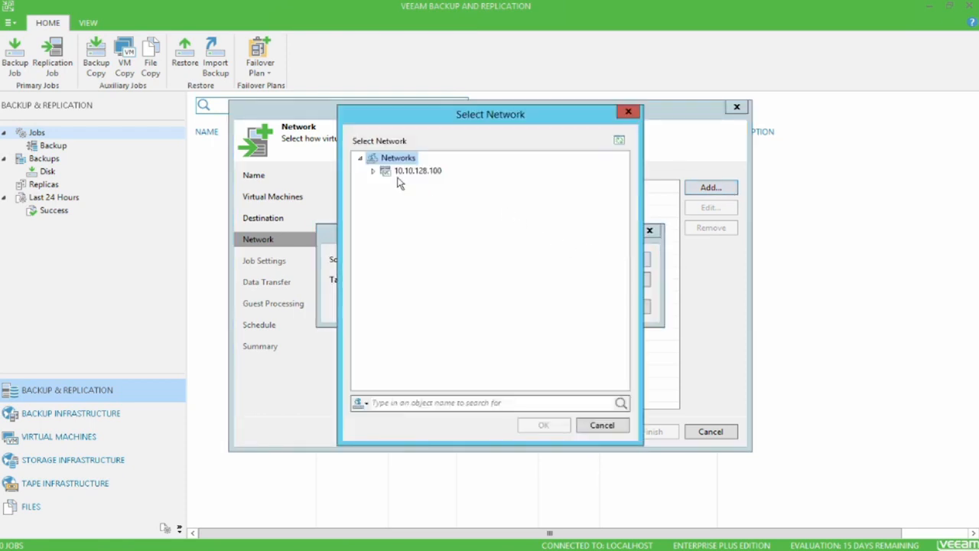
pyautogui.click(374, 172)
pyautogui.click(386, 197)
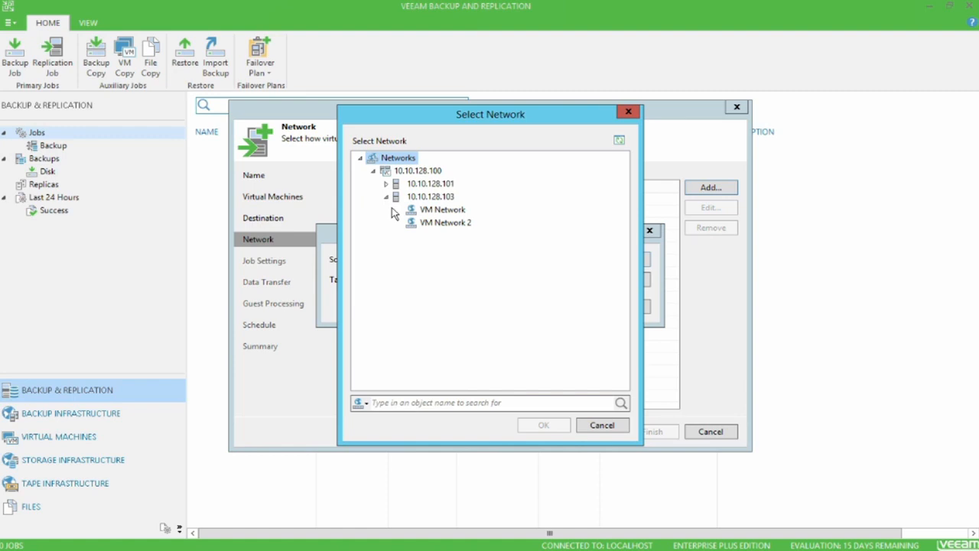
pyautogui.click(471, 214)
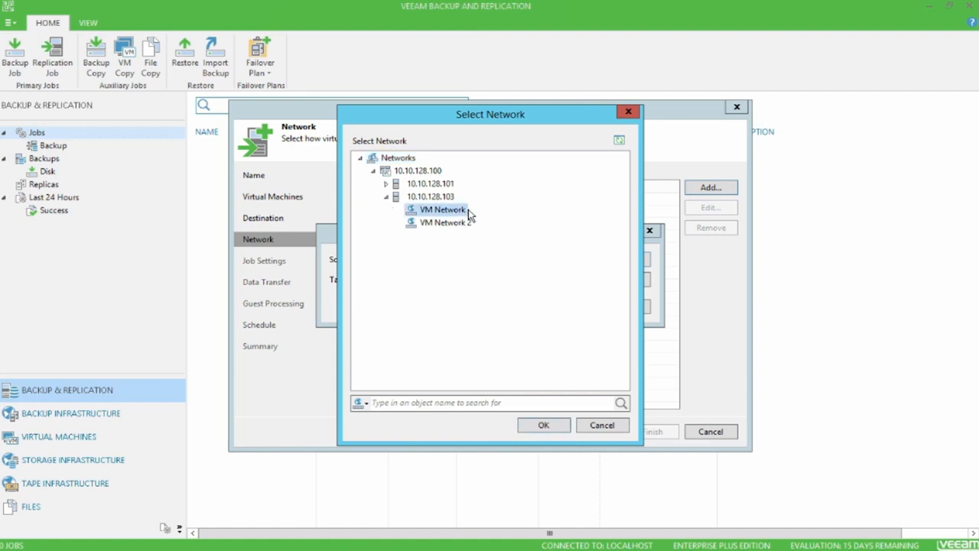
pyautogui.click(543, 425)
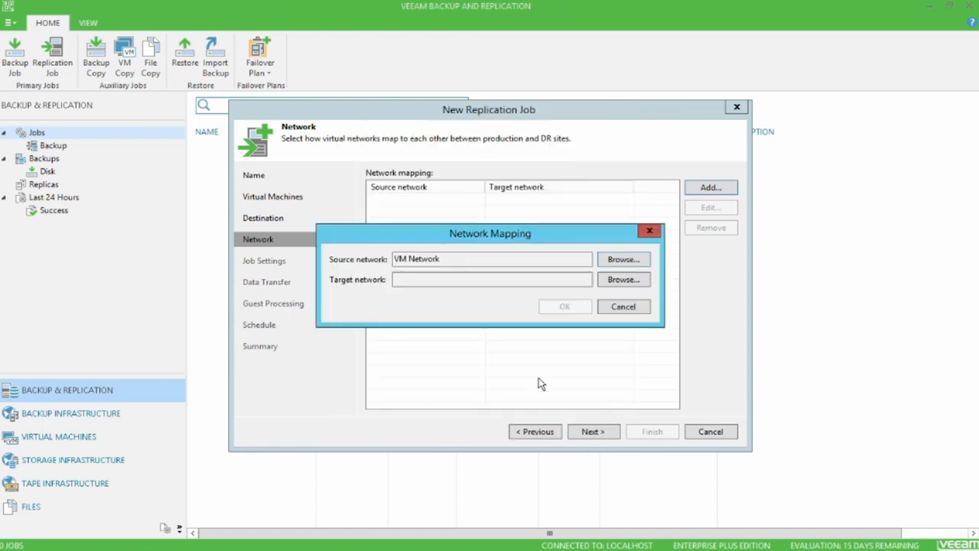
# Map VM Network to the target iland Cloud Service HW Plan network 1 (internet) and confirm the mapping
pyautogui.click(647, 282)
pyautogui.click(373, 172)
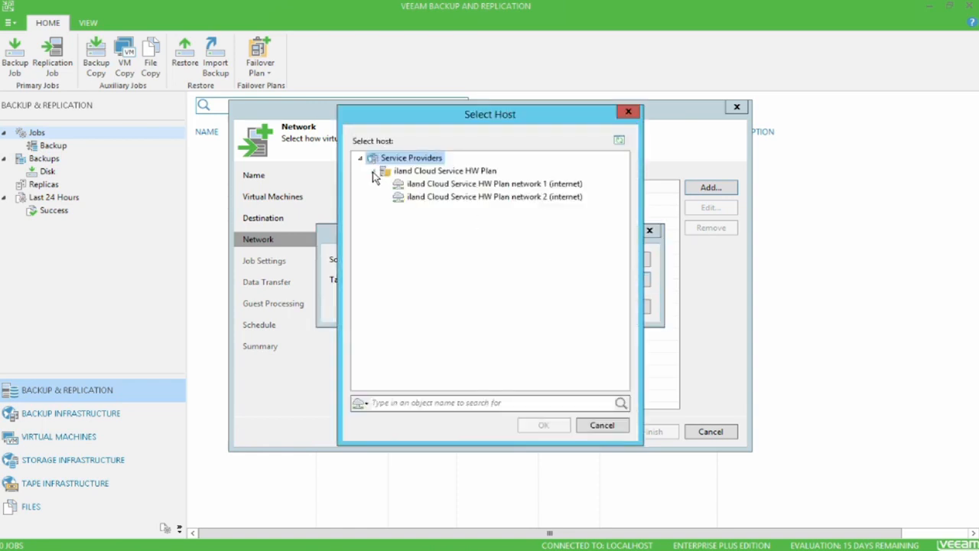
pyautogui.click(559, 188)
pyautogui.click(556, 427)
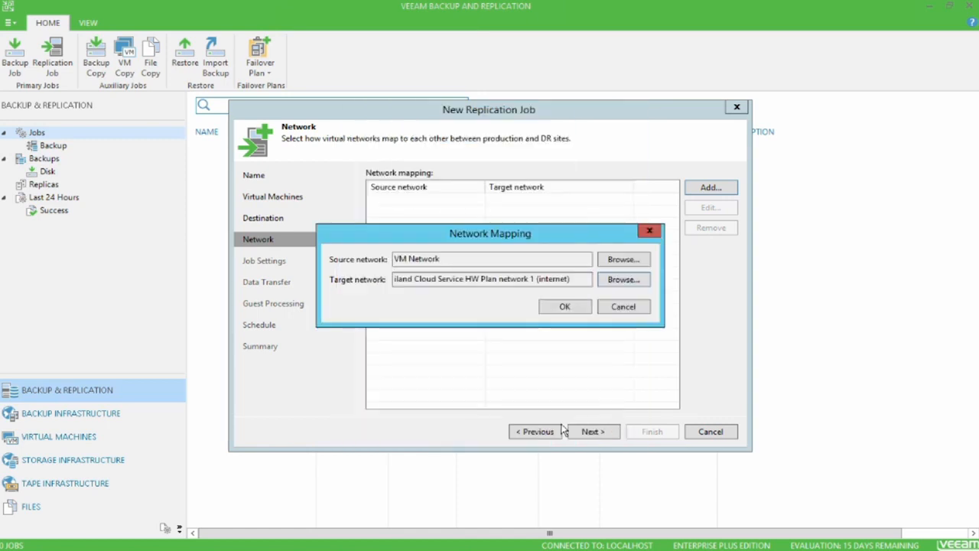
pyautogui.click(573, 307)
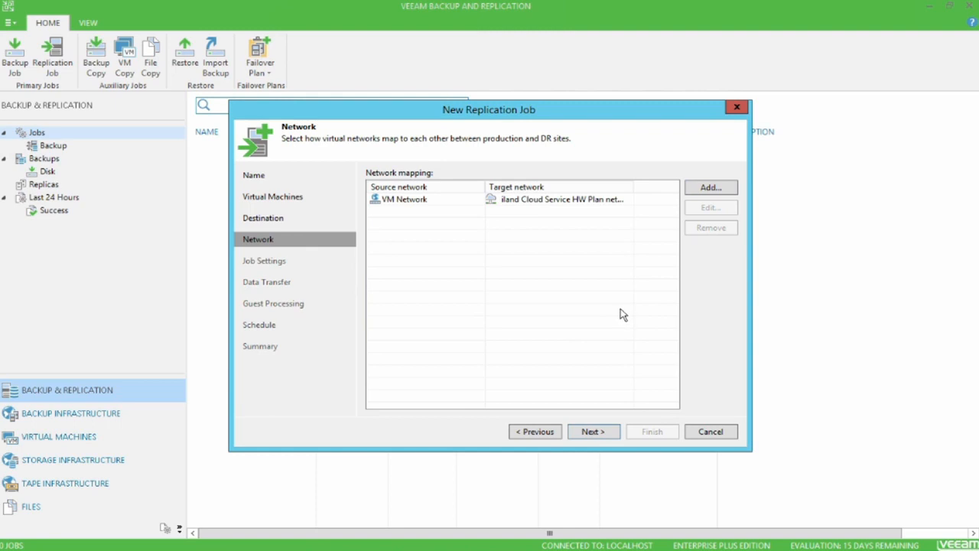
# Create a second network mapping with VM Network 2 on host 10.10.128.103 as the source network
pyautogui.click(736, 192)
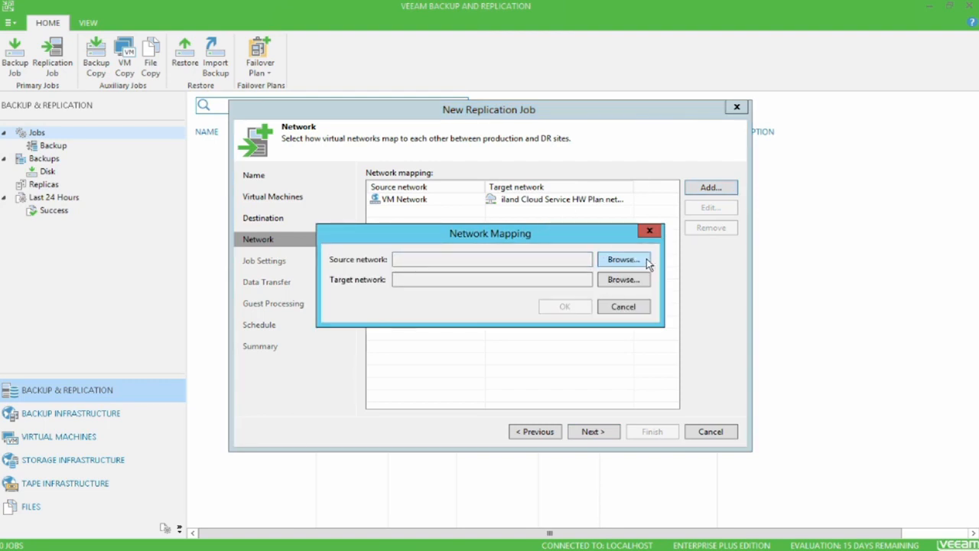
pyautogui.click(647, 261)
pyautogui.moveTo(544, 119); pyautogui.dragTo(264, 127)
pyautogui.click(84, 178)
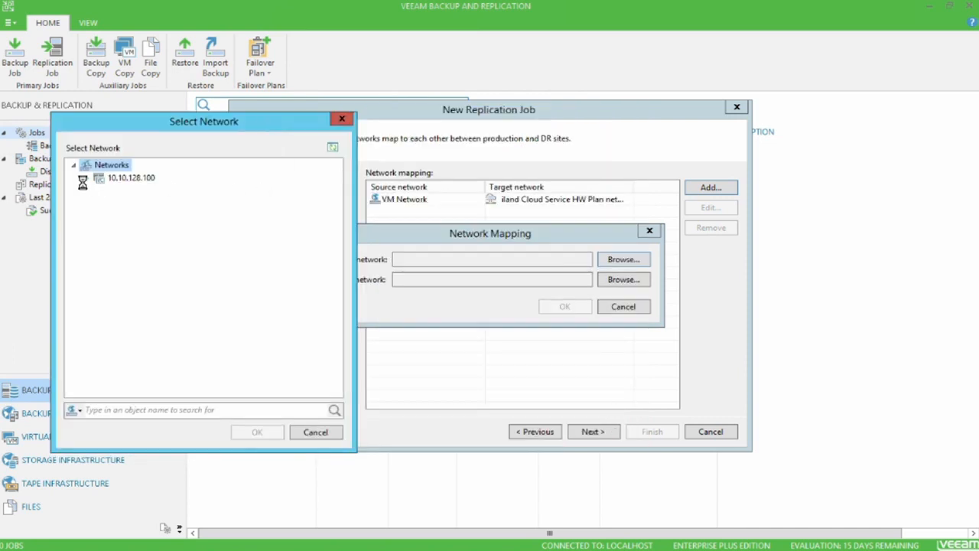
pyautogui.click(99, 203)
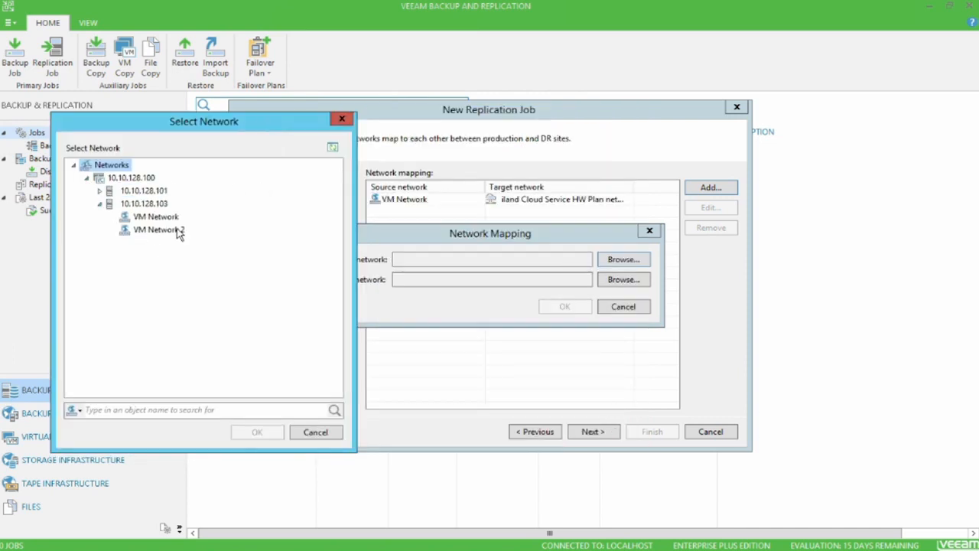
pyautogui.click(177, 231)
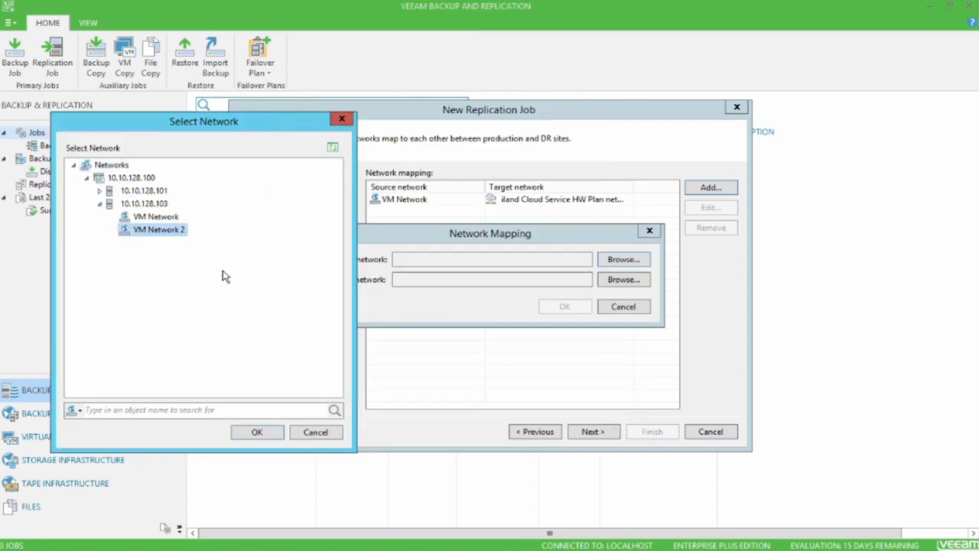
pyautogui.click(260, 433)
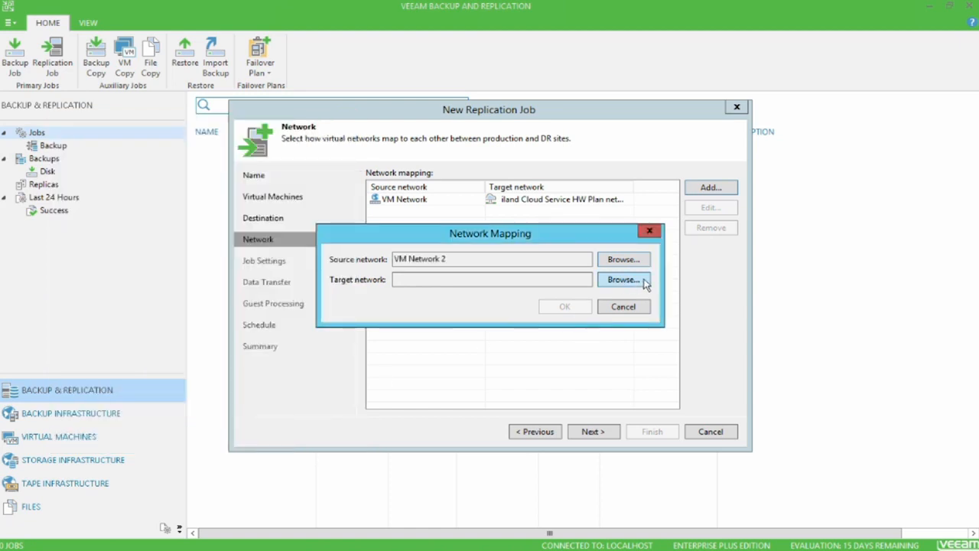
# Map VM Network 2 to the target iland Cloud Service HW Plan network 2 (internet) and proceed to the job settings
pyautogui.click(645, 283)
pyautogui.click(373, 170)
pyautogui.click(490, 197)
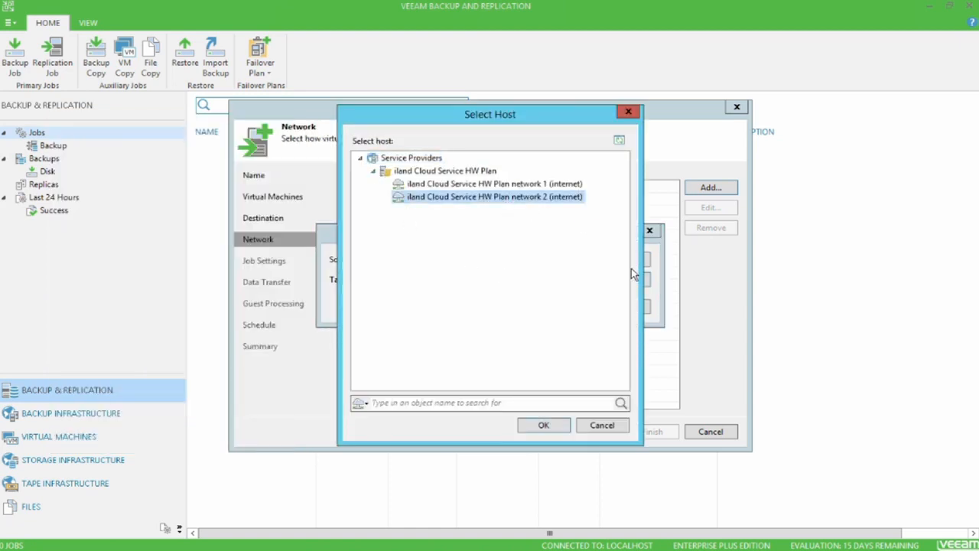
pyautogui.click(559, 425)
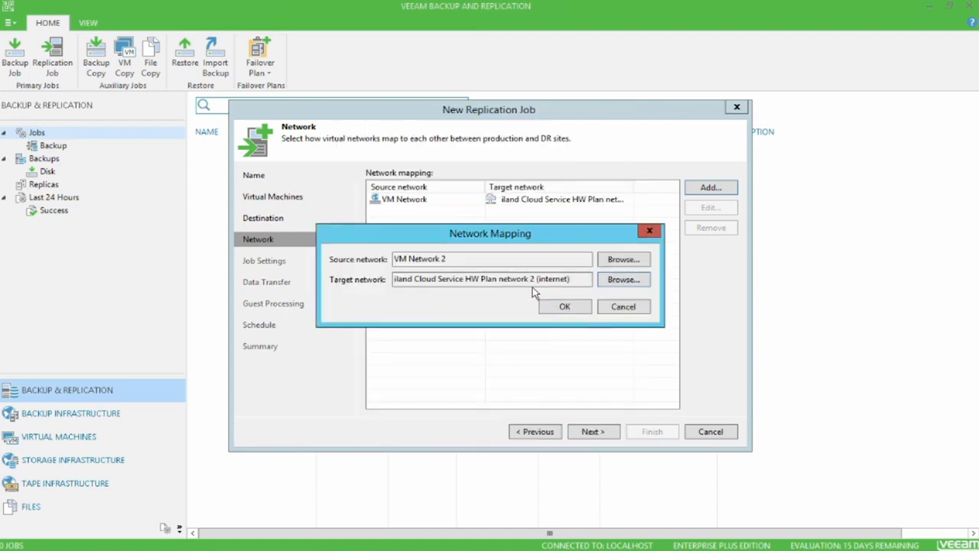
pyautogui.click(565, 306)
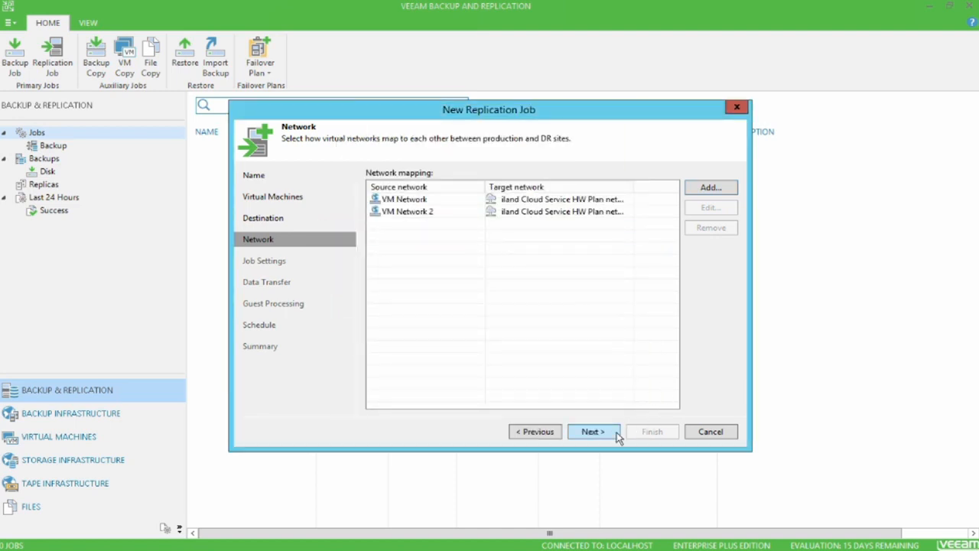
pyautogui.click(592, 431)
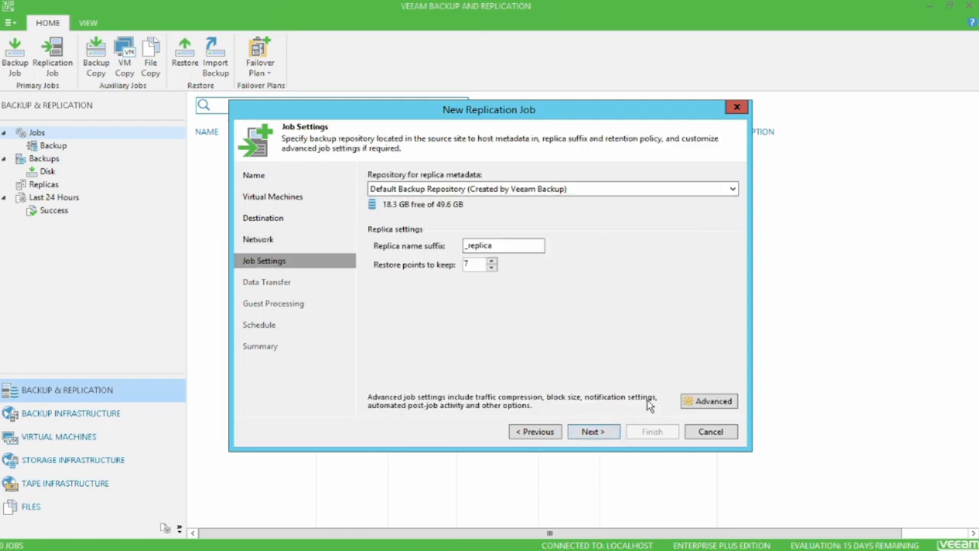
# Keep the Default Backup Repository for replica metadata, with the name suffix _replica and 7 restore points
pyautogui.click(676, 197)
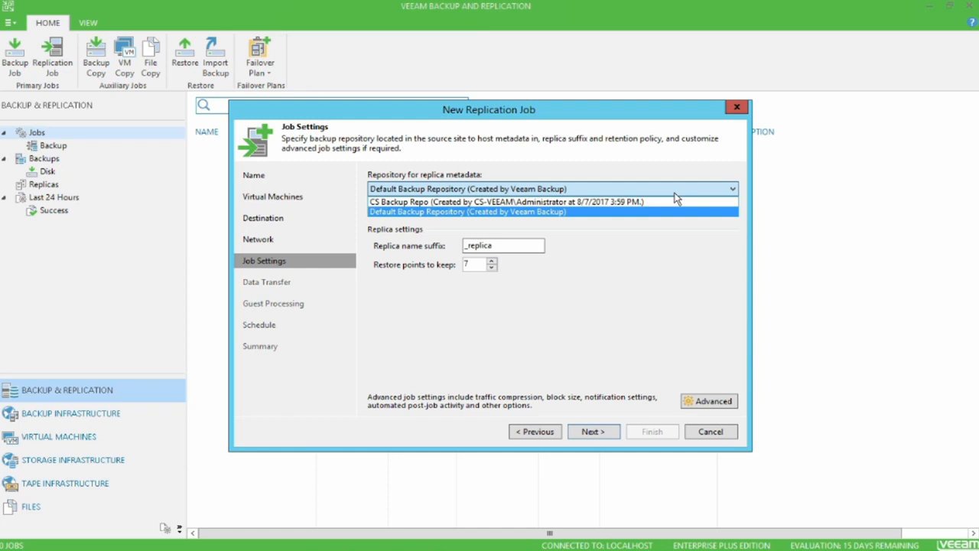
pyautogui.click(674, 212)
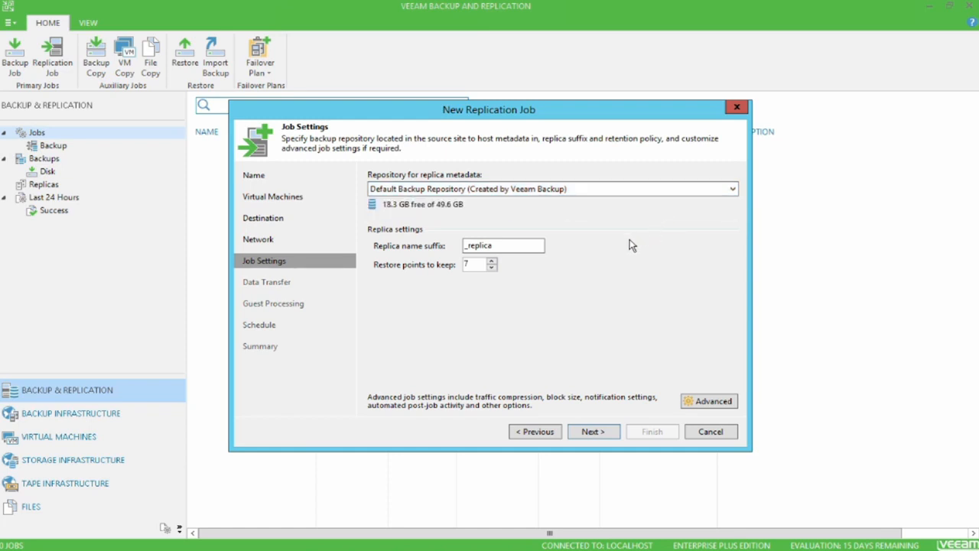
pyautogui.click(534, 247)
pyautogui.click(492, 262)
# Set the storage optimization in the advanced job settings to WAN target and proceed to the data transfer settings
pyautogui.click(730, 403)
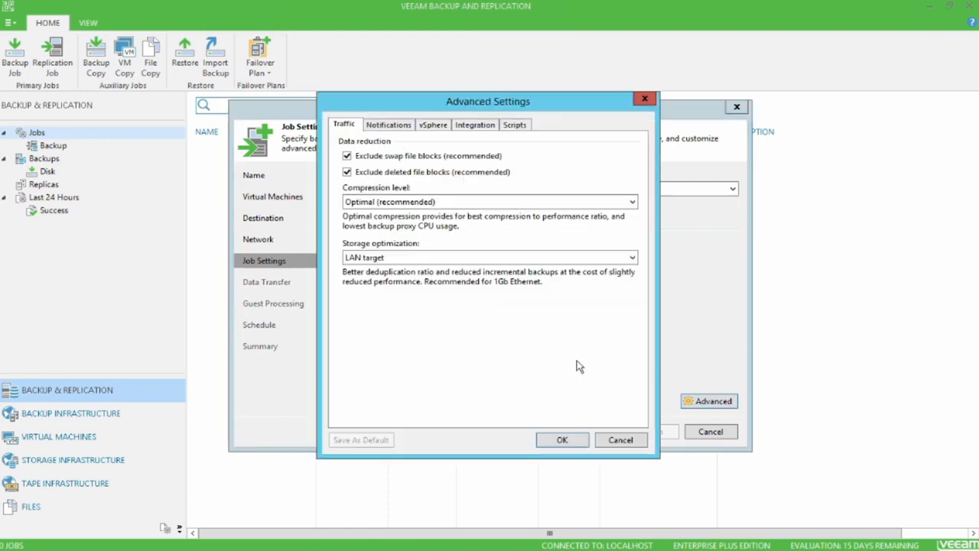
pyautogui.click(526, 260)
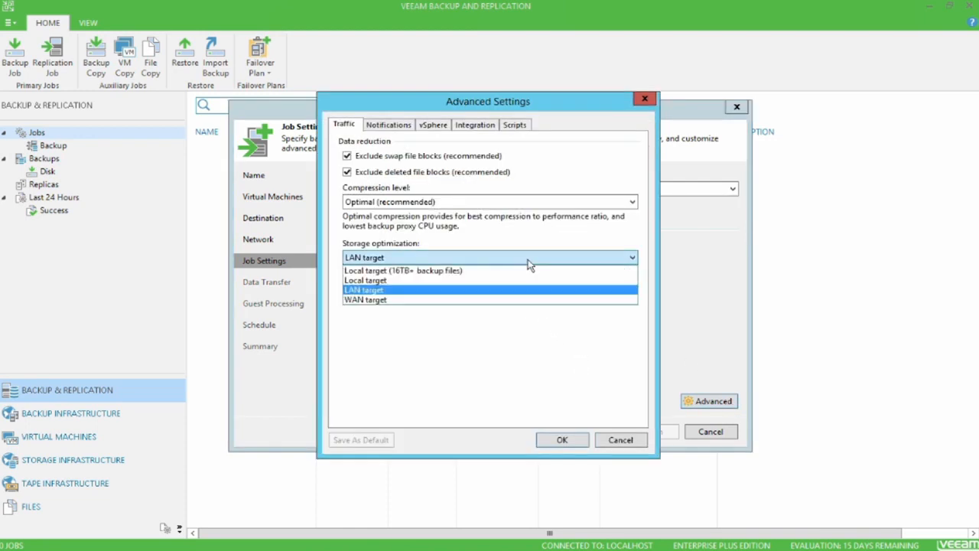
pyautogui.click(516, 300)
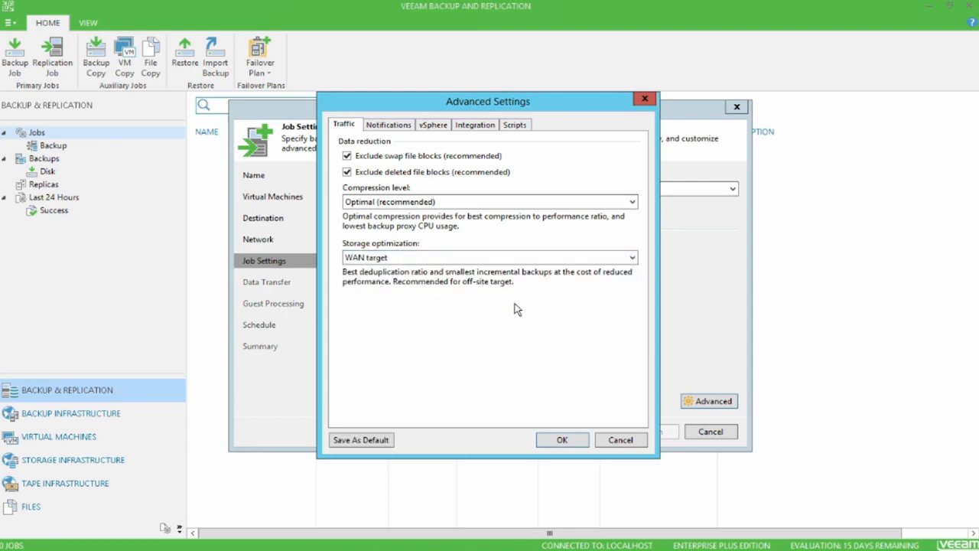
pyautogui.click(562, 440)
pyautogui.click(614, 434)
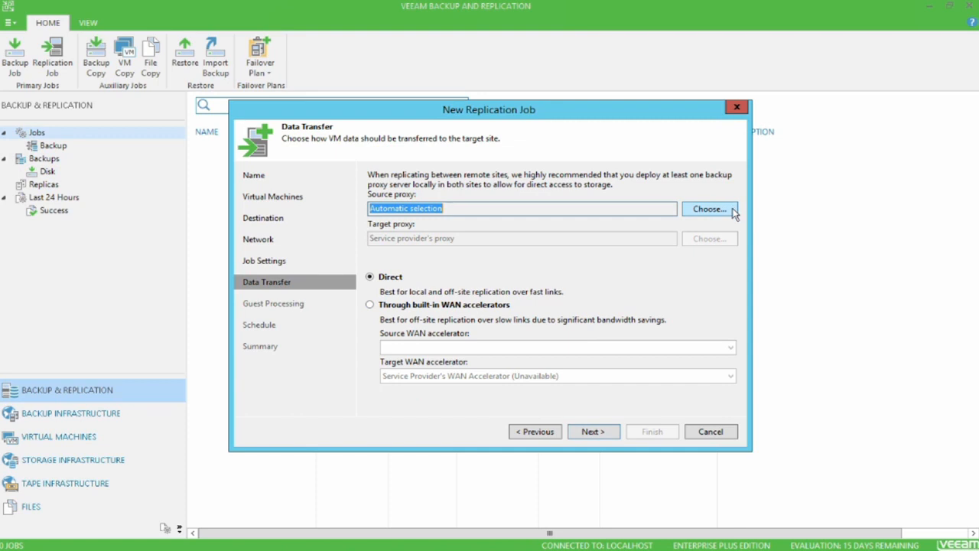
# Check the source proxy choices, keep automatic selection with direct transfer, and proceed to guest processing
pyautogui.click(709, 209)
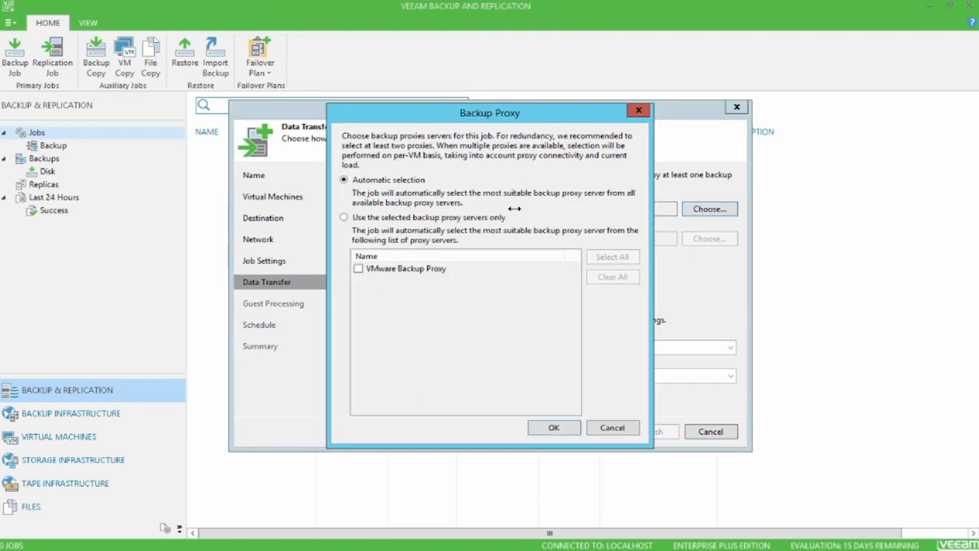
pyautogui.click(631, 428)
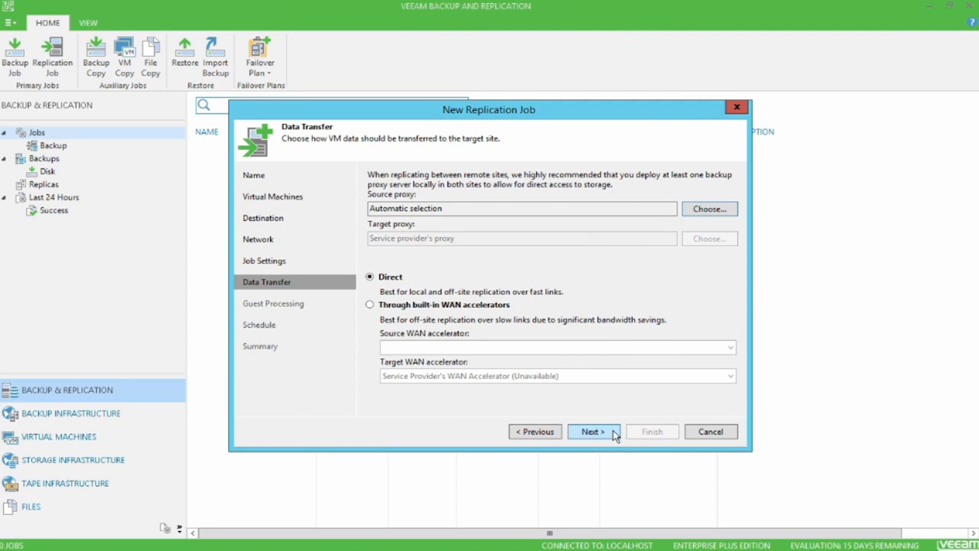
pyautogui.click(594, 431)
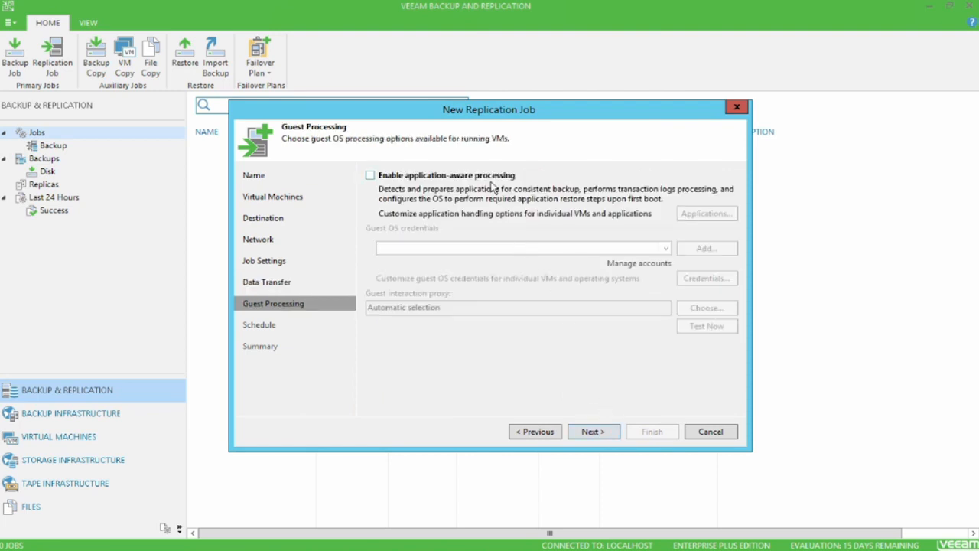
pyautogui.click(371, 176)
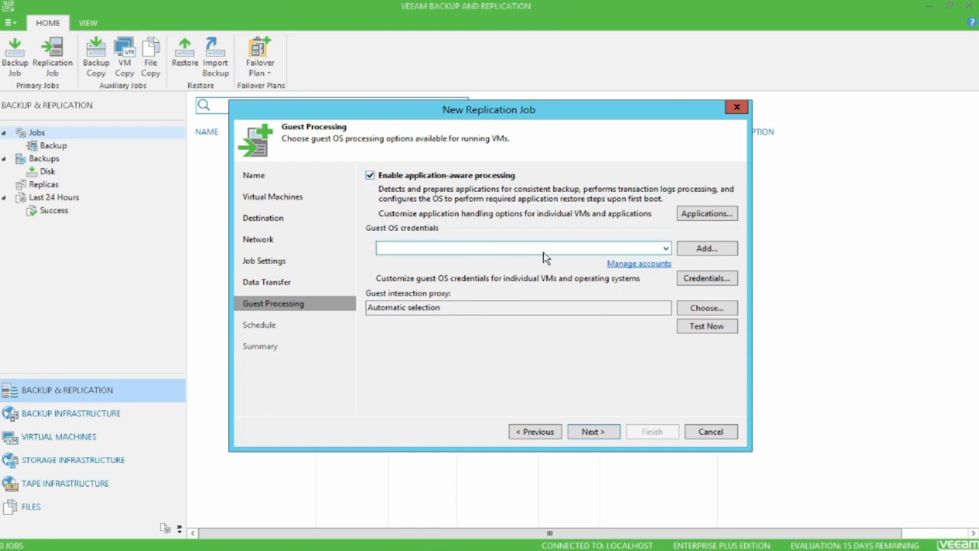
pyautogui.click(721, 246)
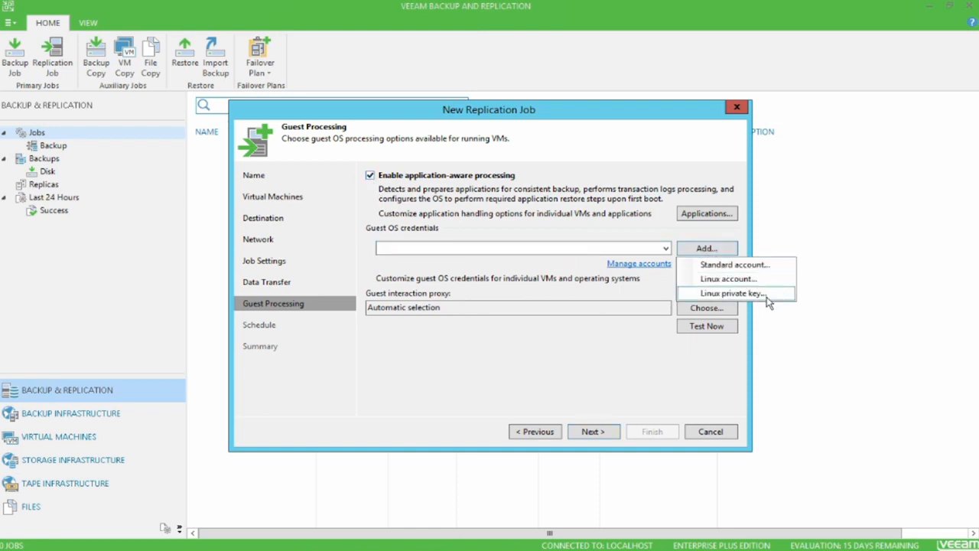
pyautogui.click(442, 266)
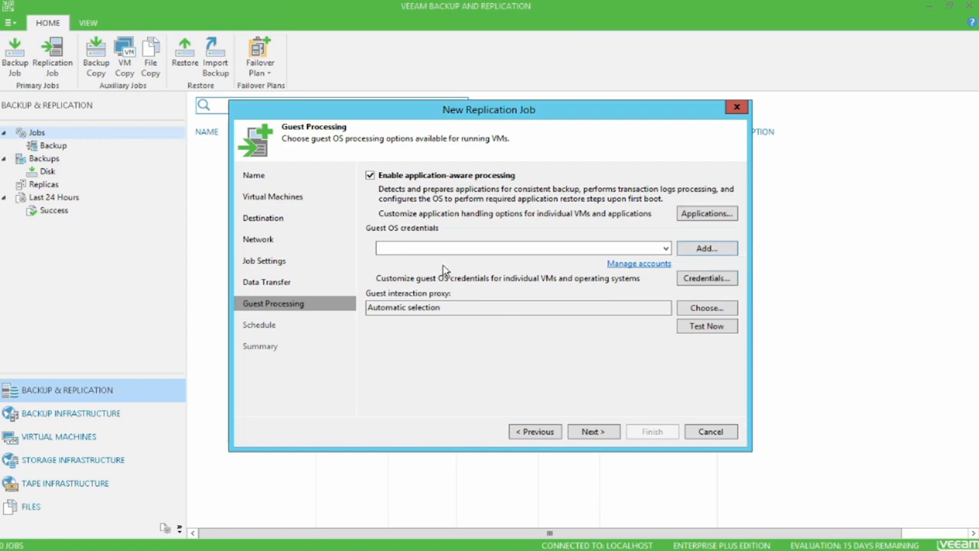
pyautogui.click(370, 176)
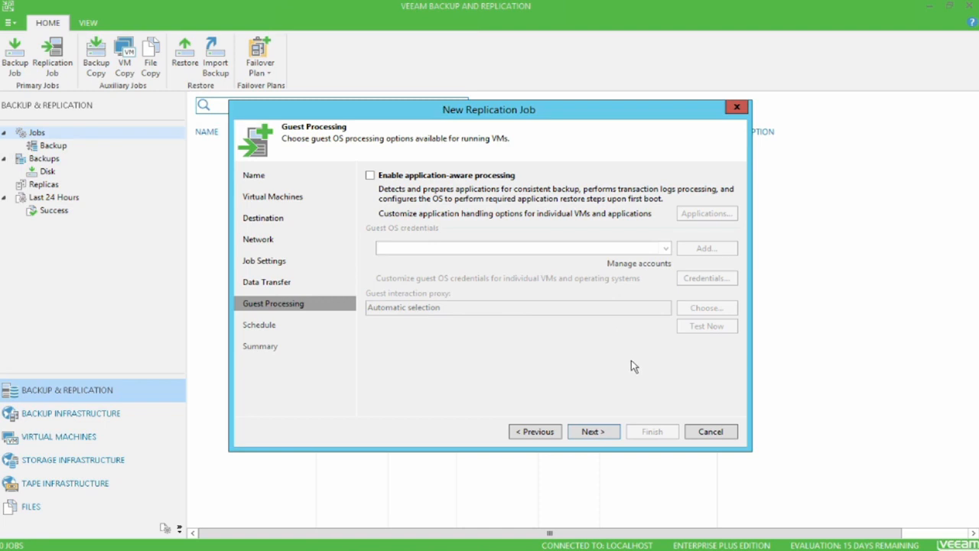
# Schedule the job to run automatically every day at 10:00 PM, retrying failed VMs 3 times with a 10-minute wait
pyautogui.click(593, 431)
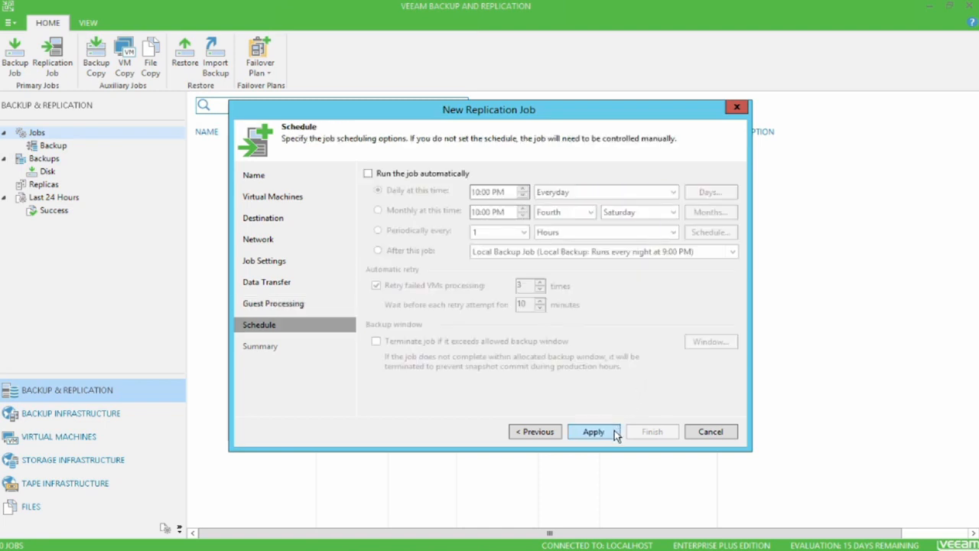
pyautogui.click(428, 174)
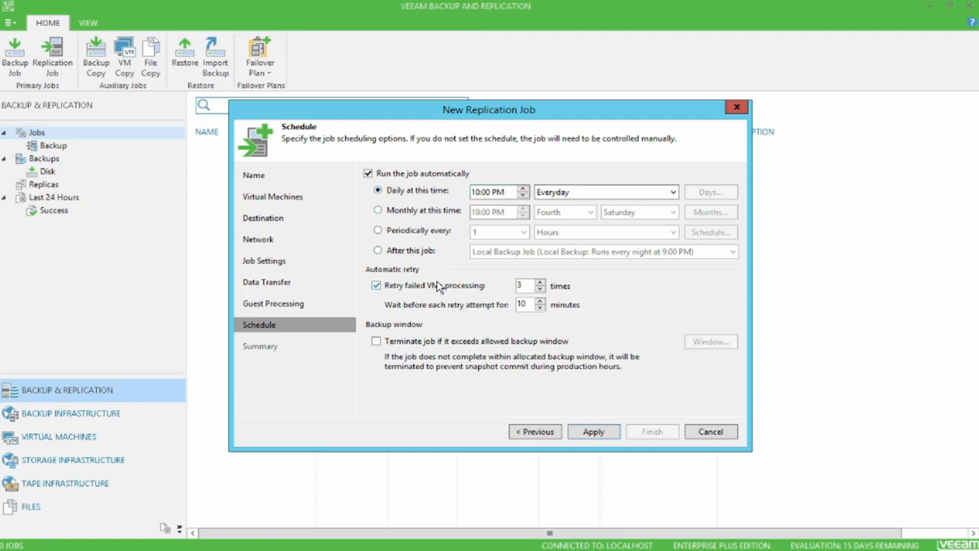
pyautogui.click(541, 301)
pyautogui.click(540, 309)
pyautogui.click(542, 309)
pyautogui.click(542, 309)
# Try terminating the job outside a backup window that denies Monday through Friday from 5:00 AM to 6:59 PM
pyautogui.click(562, 344)
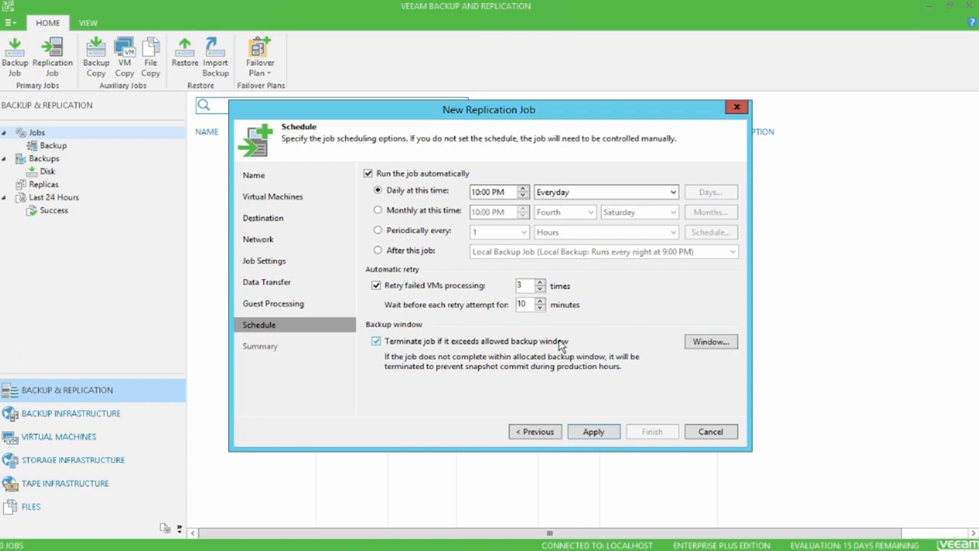
pyautogui.click(710, 342)
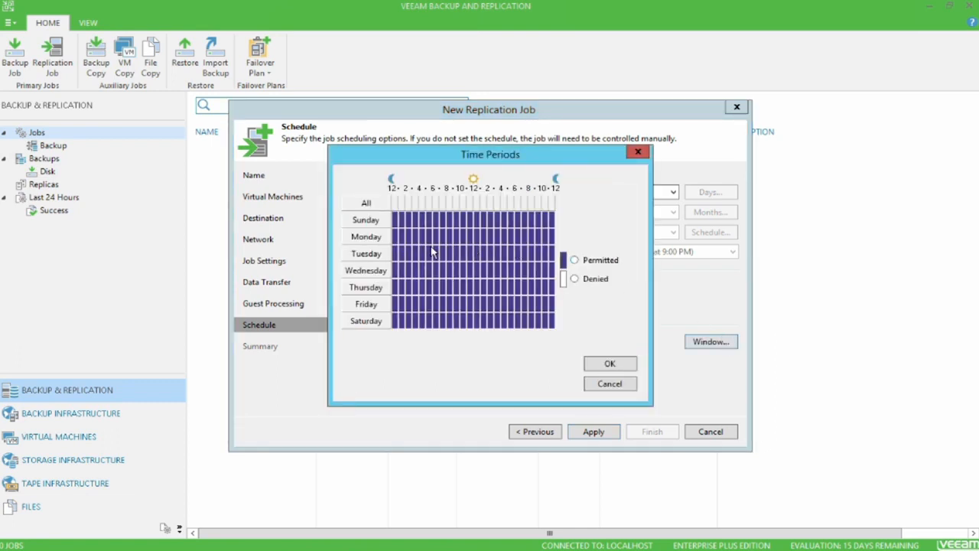
pyautogui.moveTo(429, 239); pyautogui.dragTo(523, 312)
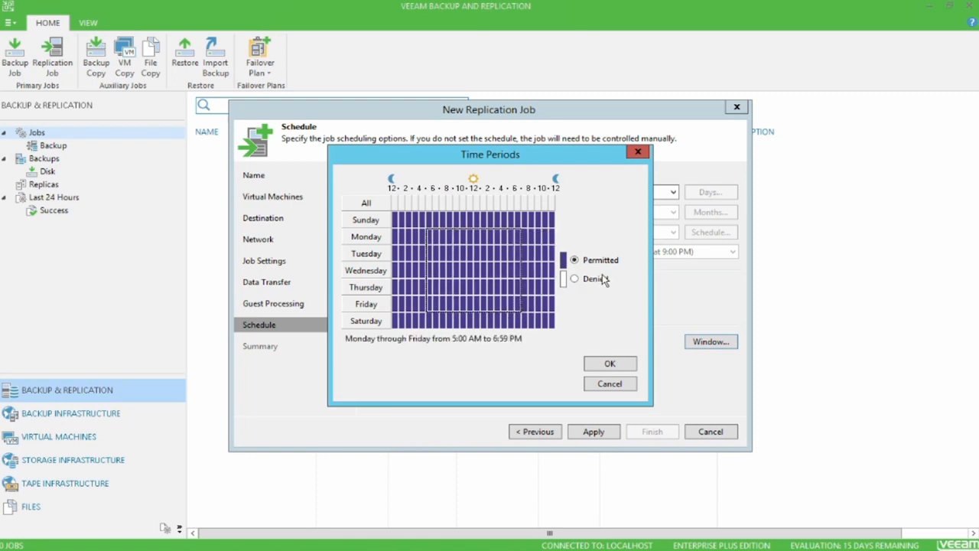
pyautogui.click(575, 280)
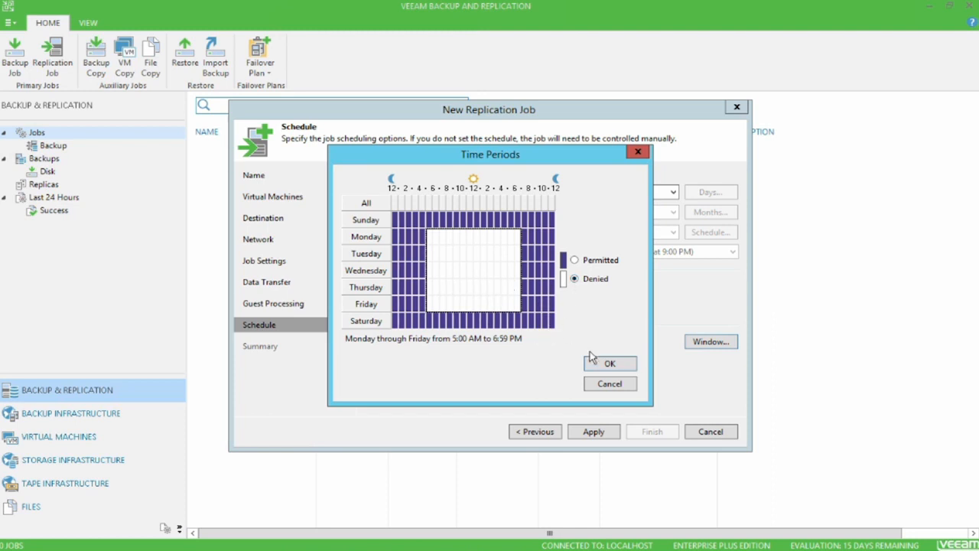
pyautogui.click(610, 365)
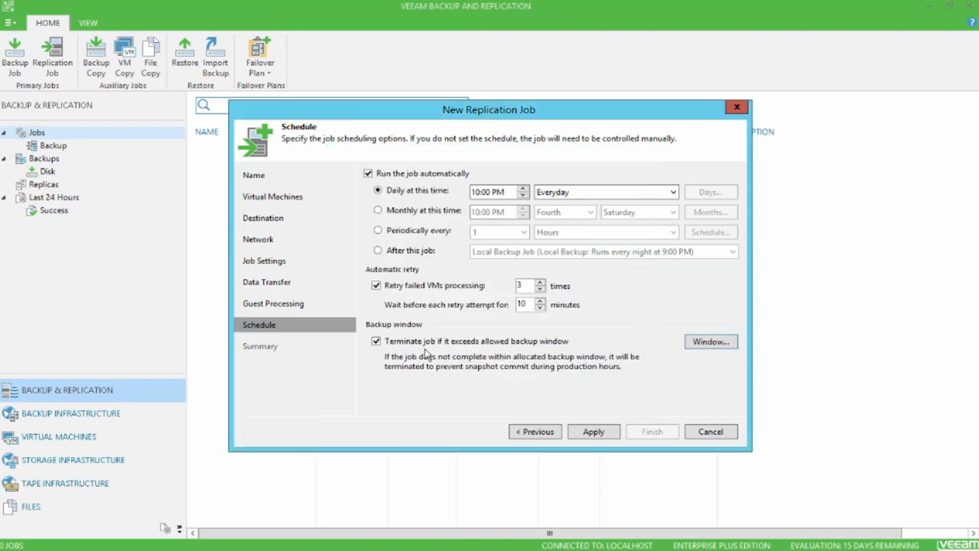
pyautogui.click(460, 341)
# Apply the schedule and finish the wizard with the job set to run immediately
pyautogui.click(599, 430)
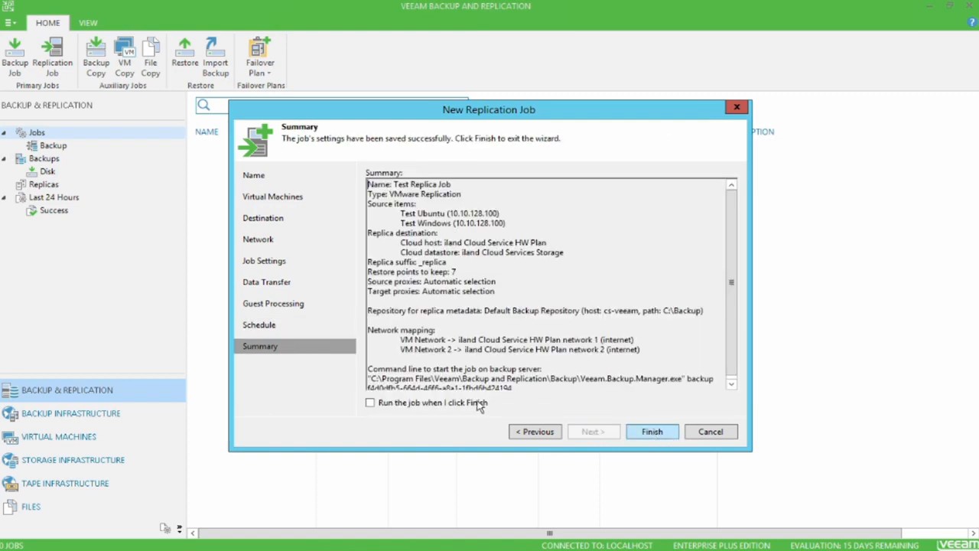
pyautogui.click(437, 401)
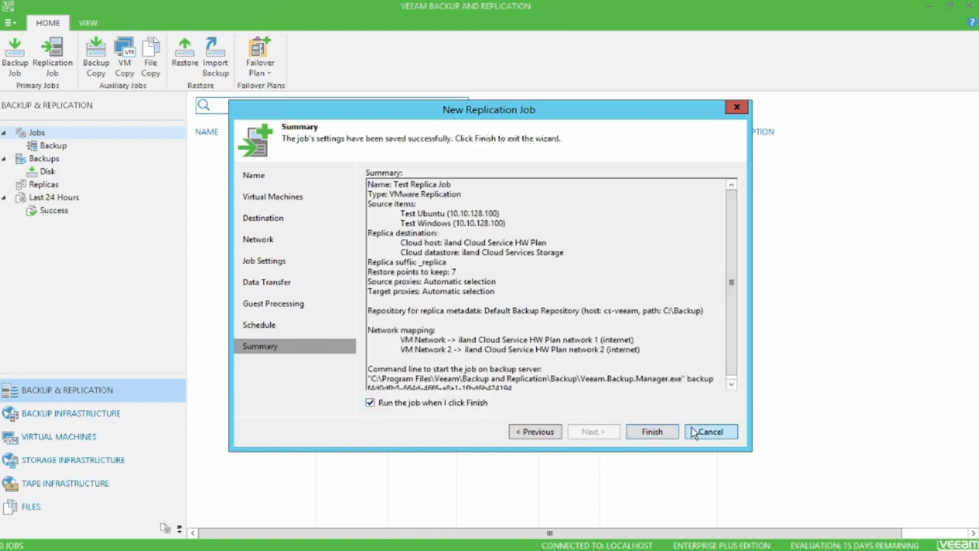
pyautogui.click(651, 431)
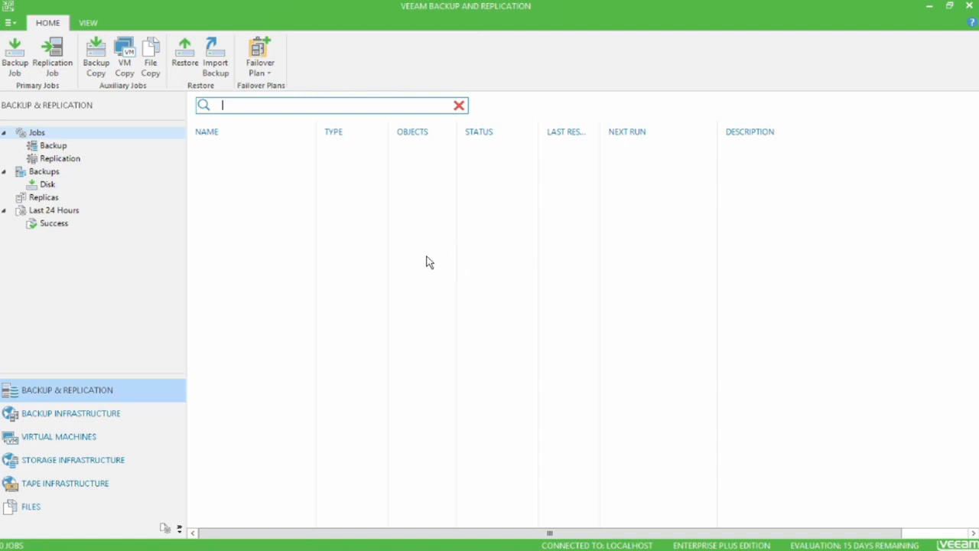
# Open the replication jobs and select Test Replica Job to check its progress
pyautogui.click(52, 158)
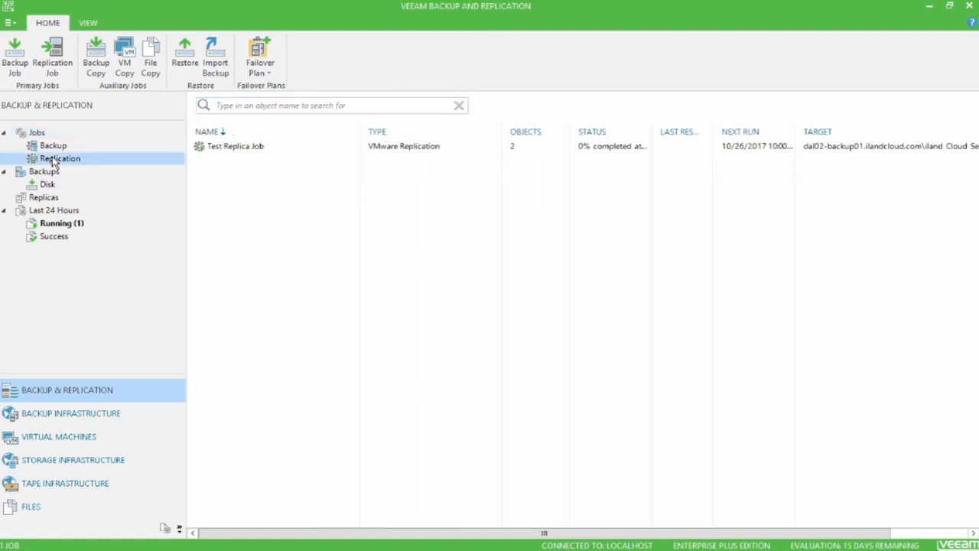
pyautogui.click(247, 148)
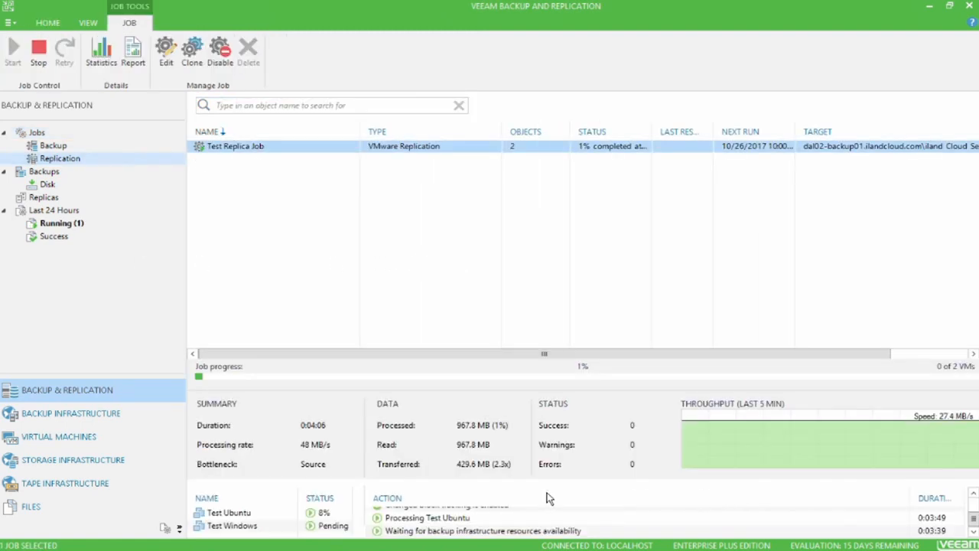